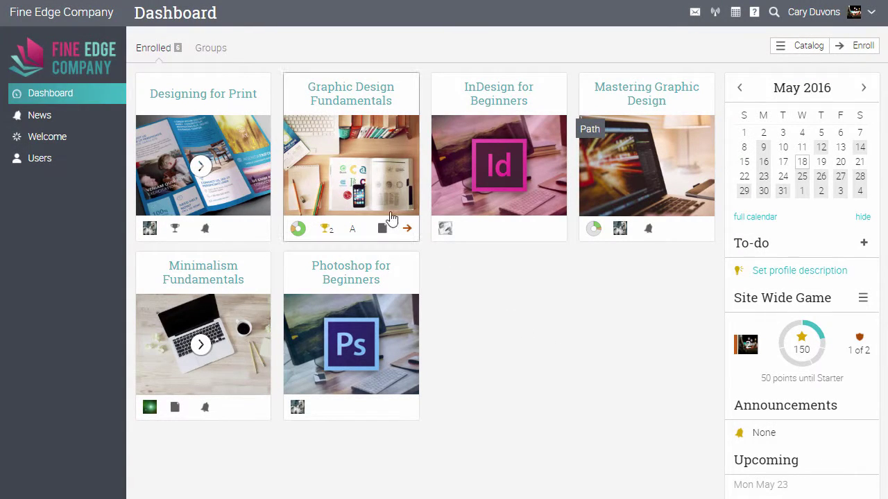
Step: Open the Graphic Design Fundamentals course and review its course game's levels, badges and points
click(372, 195)
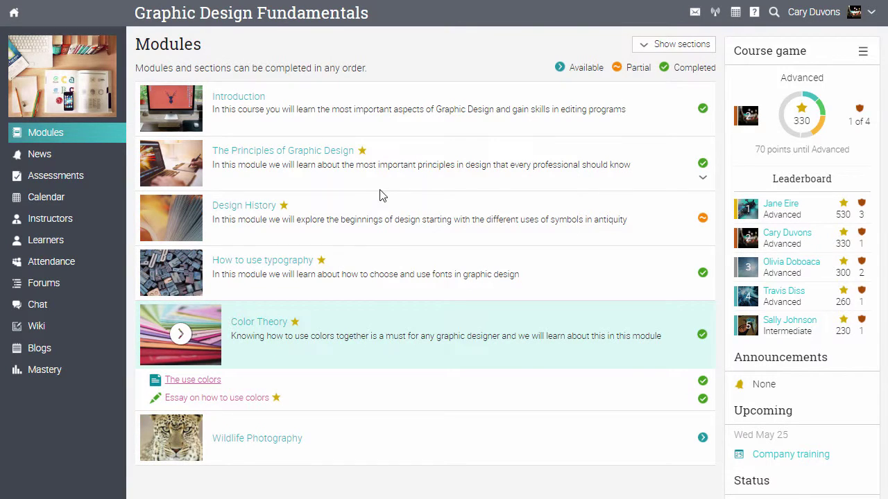
mouse_move(799, 123)
click(866, 60)
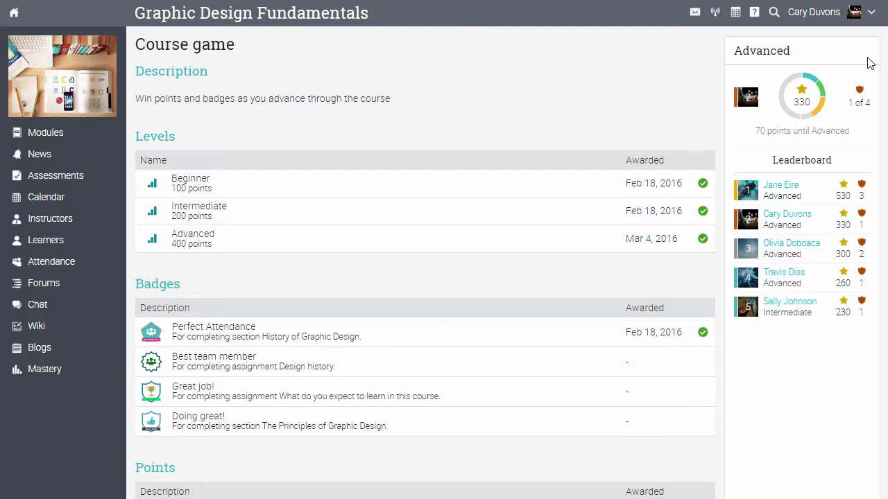
scroll(867, 70, down, 3)
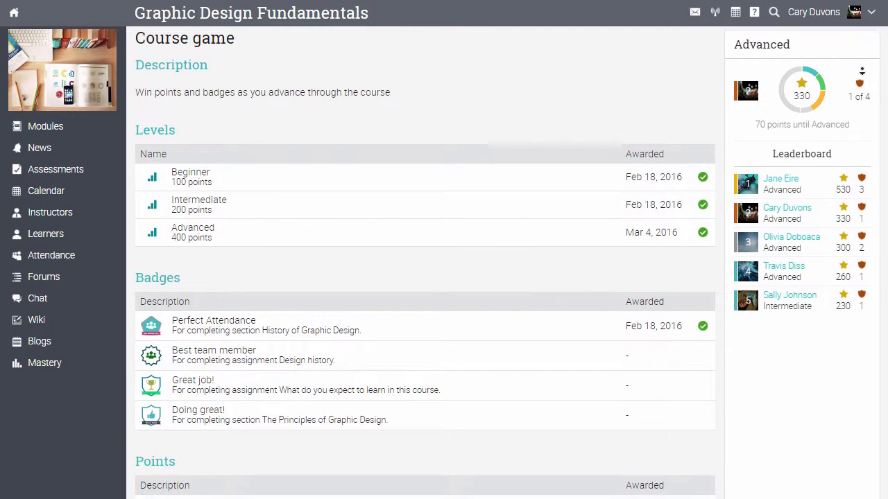
scroll(861, 84, down, 2)
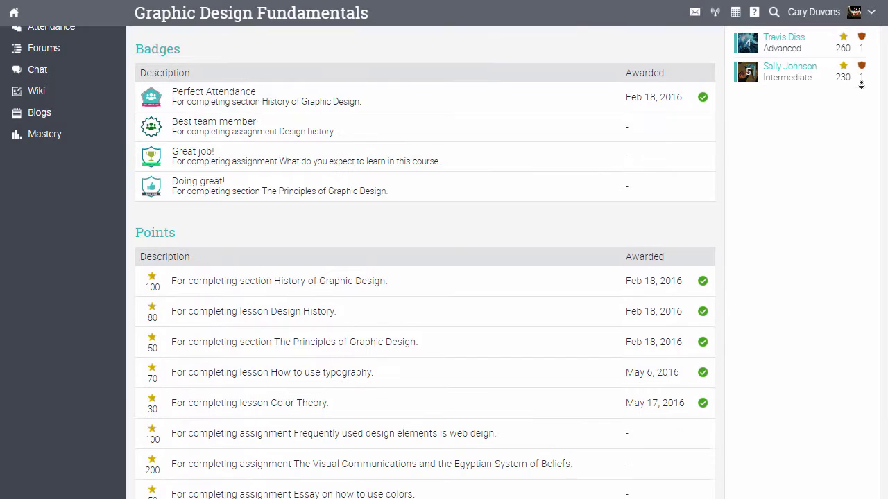
scroll(860, 72, up, 4)
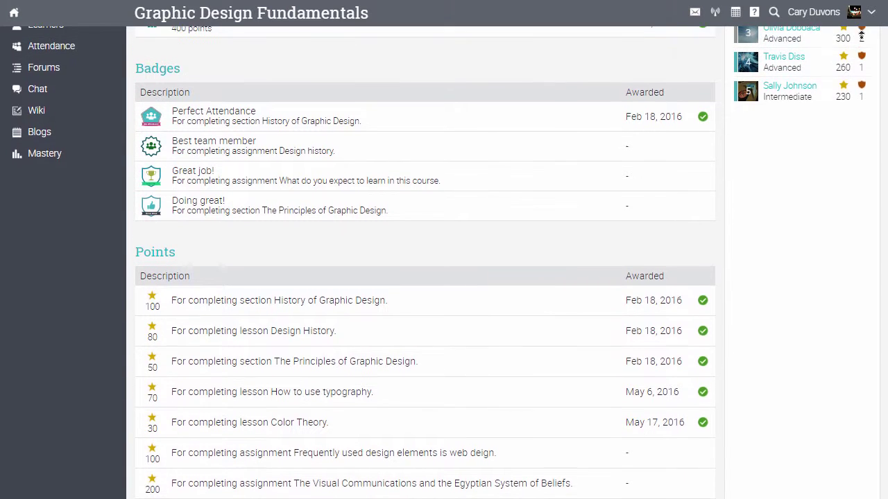
scroll(860, 22, up, 1)
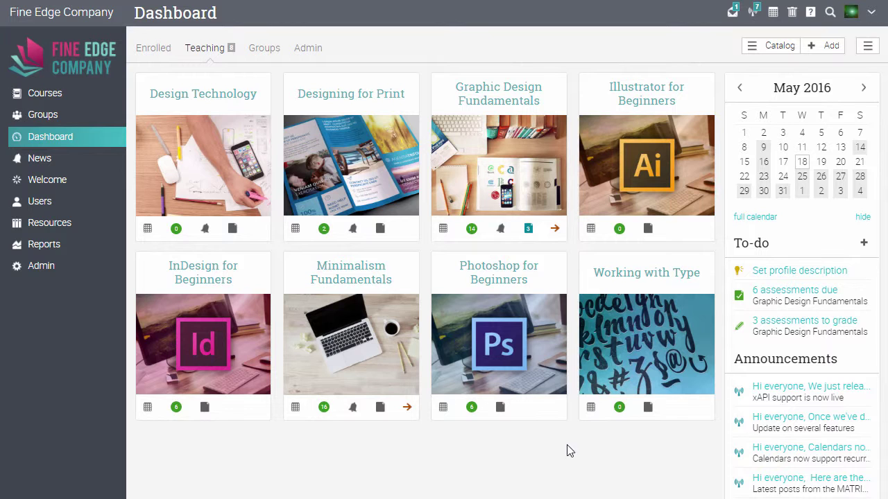
Step: Install the Gamification app from the site's app center
click(32, 268)
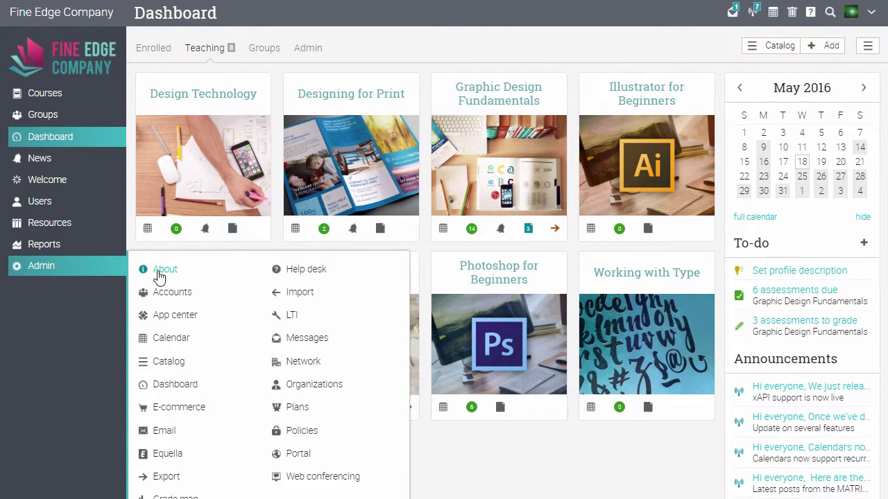
click(161, 317)
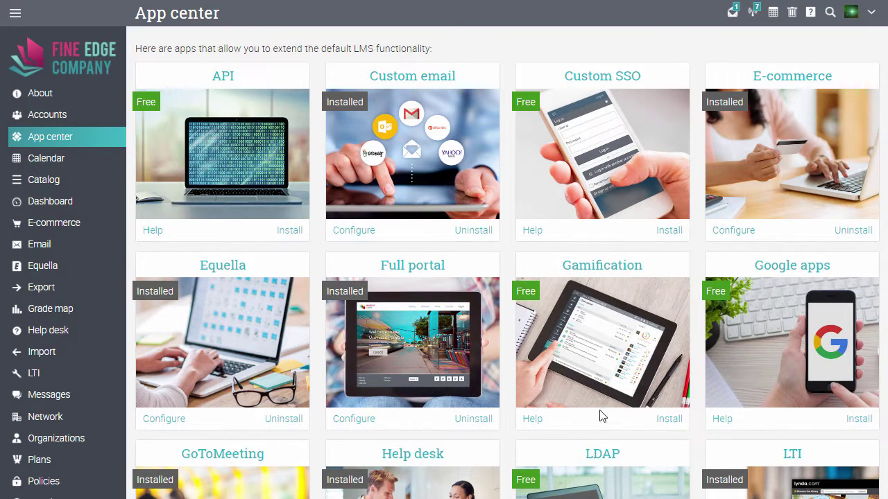
click(668, 420)
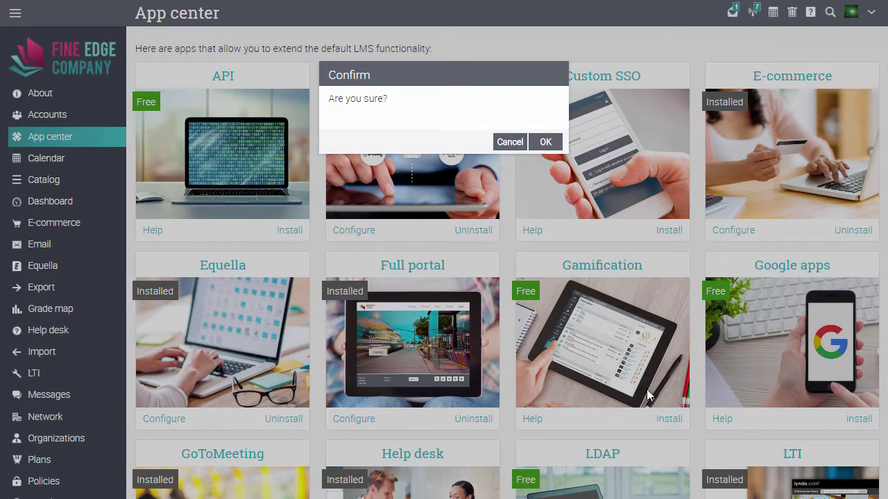
click(546, 143)
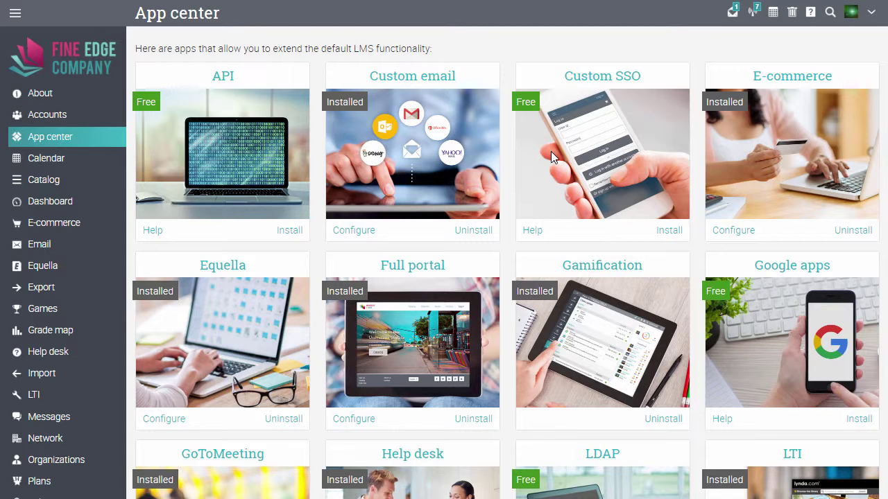
Step: Enable the Games tab in the configuration of the Minimalism Fundamentals course
click(17, 15)
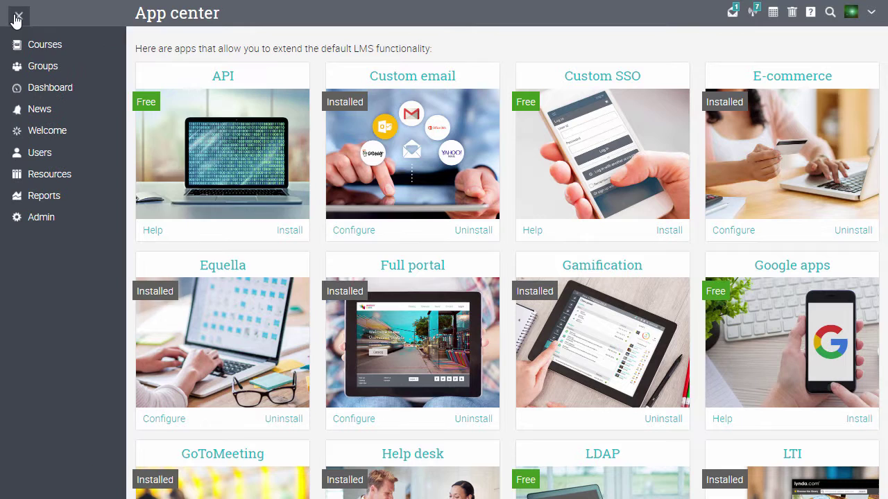
click(28, 45)
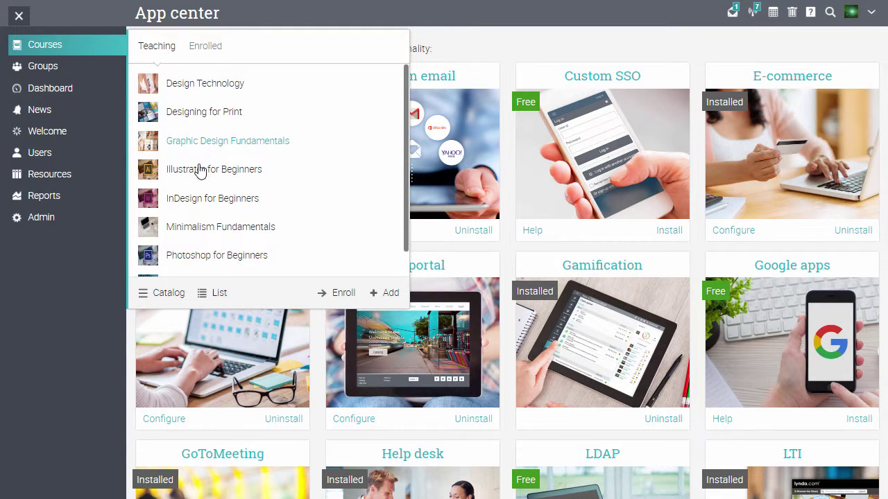
click(196, 227)
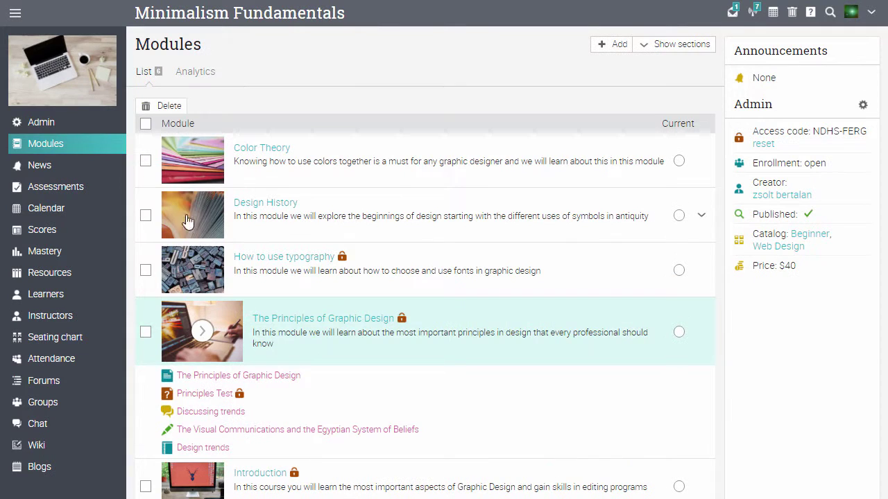
click(105, 132)
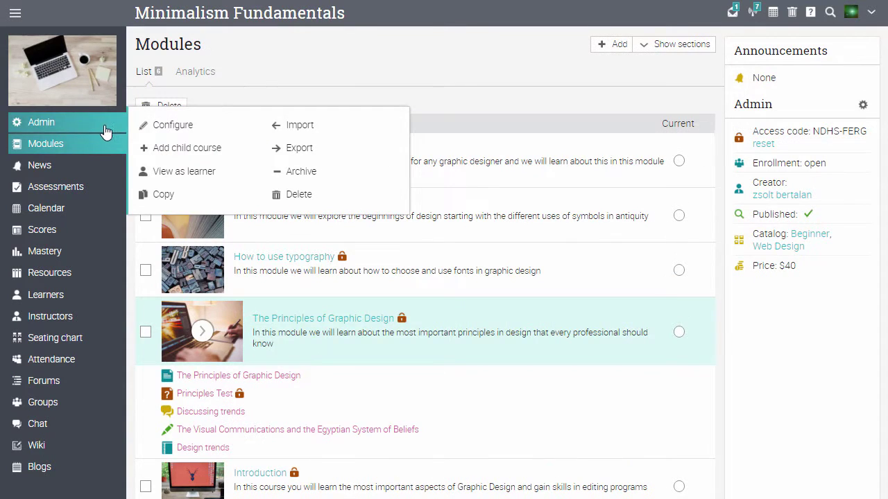
click(172, 129)
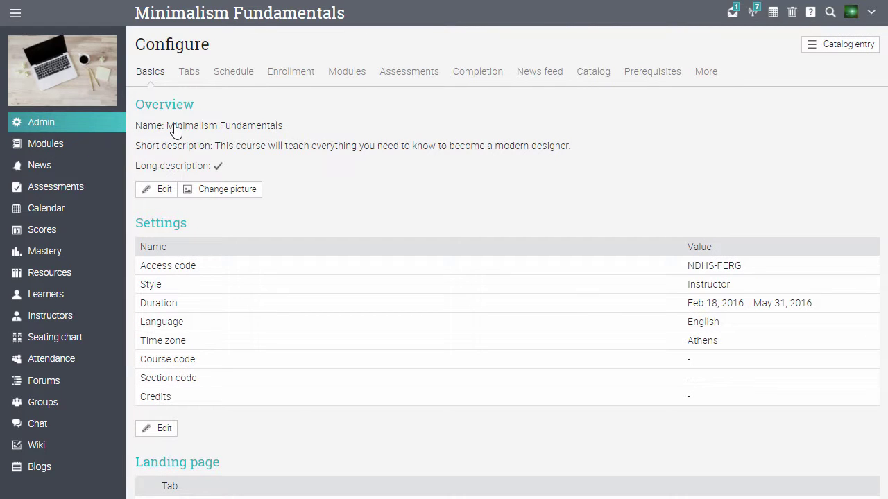
click(189, 72)
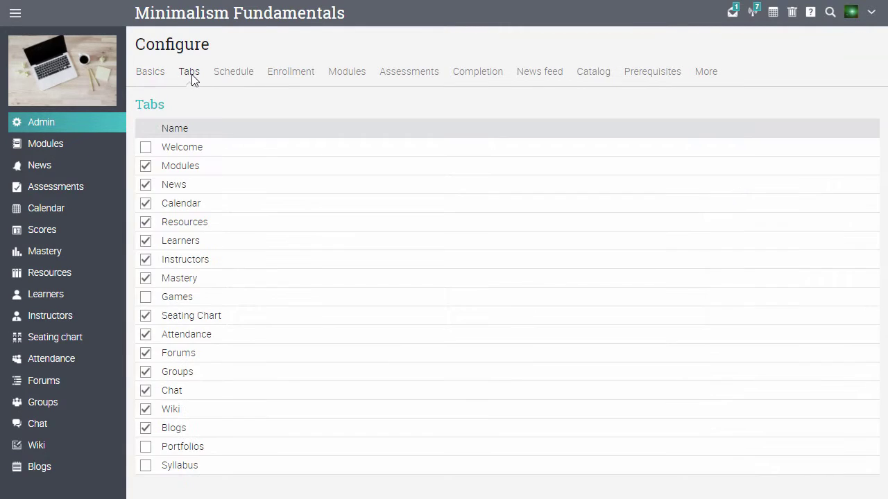
click(146, 299)
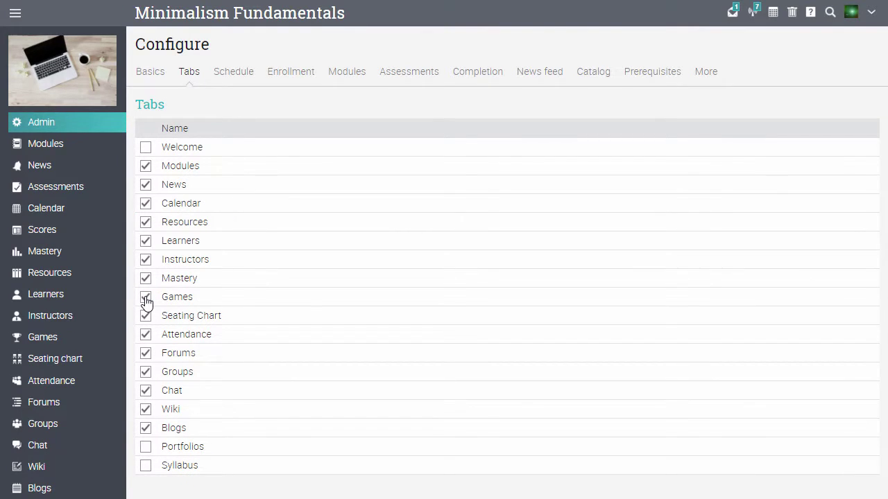
Step: Create a game named "Minimalism game" in the Minimalism Fundamentals course
click(67, 340)
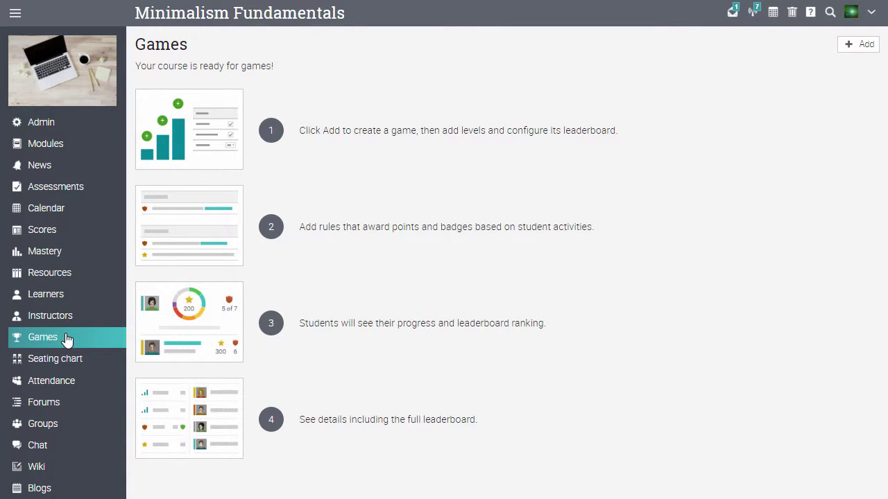
click(860, 46)
text(Minimalism game)
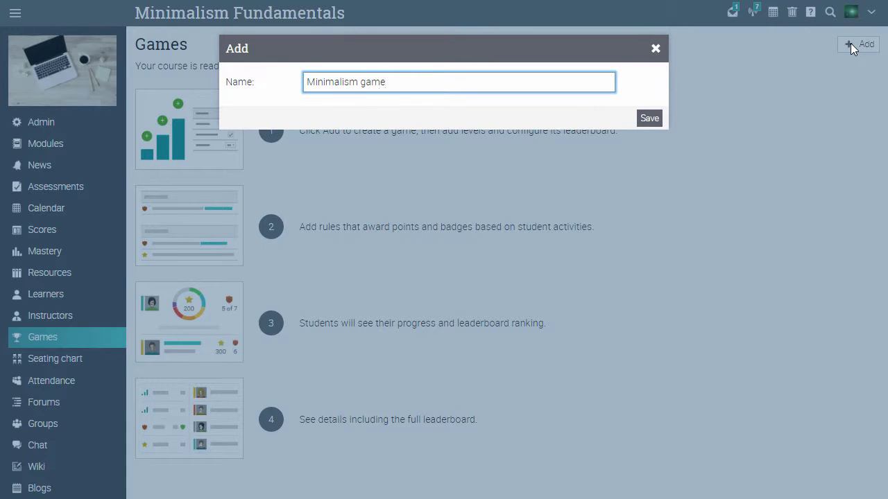
click(648, 120)
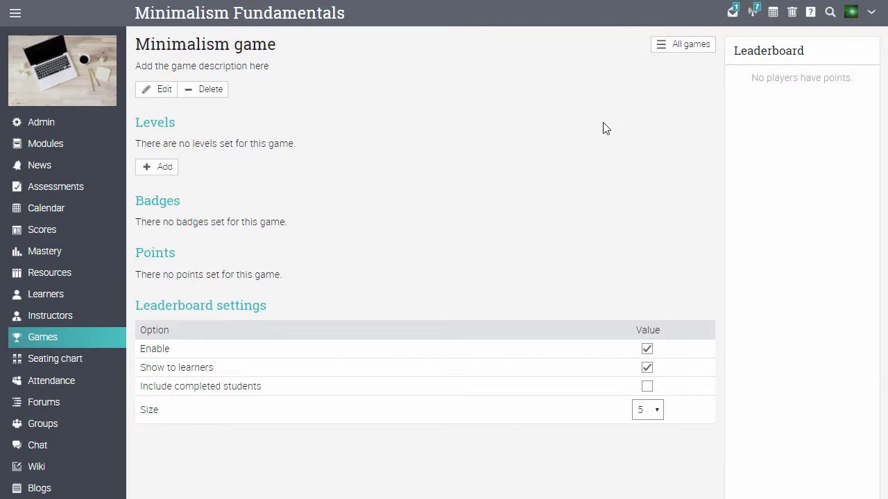
Step: Set the game's description to "Collect points to win the game!" and save it
click(156, 96)
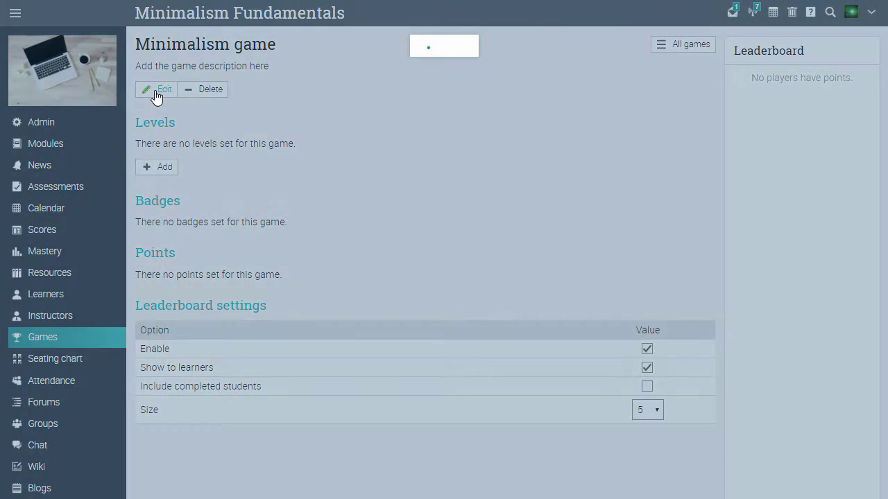
click(195, 176)
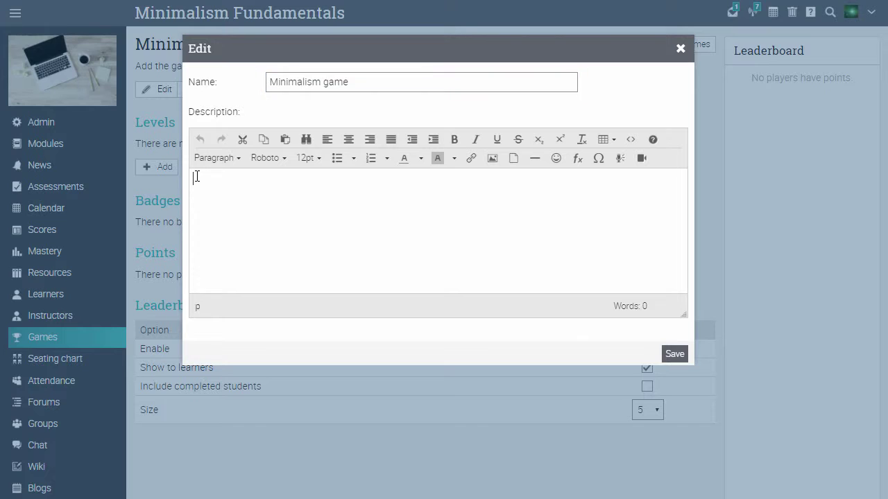
text(Collect points to win the game!)
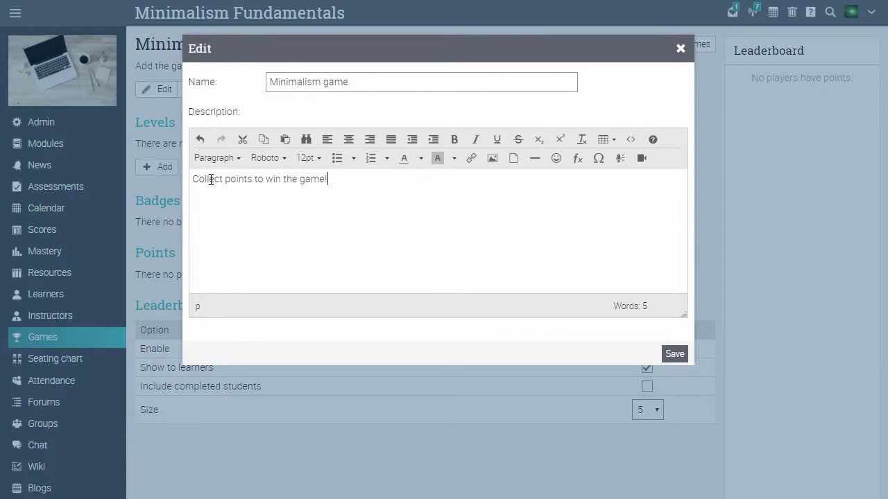
click(675, 355)
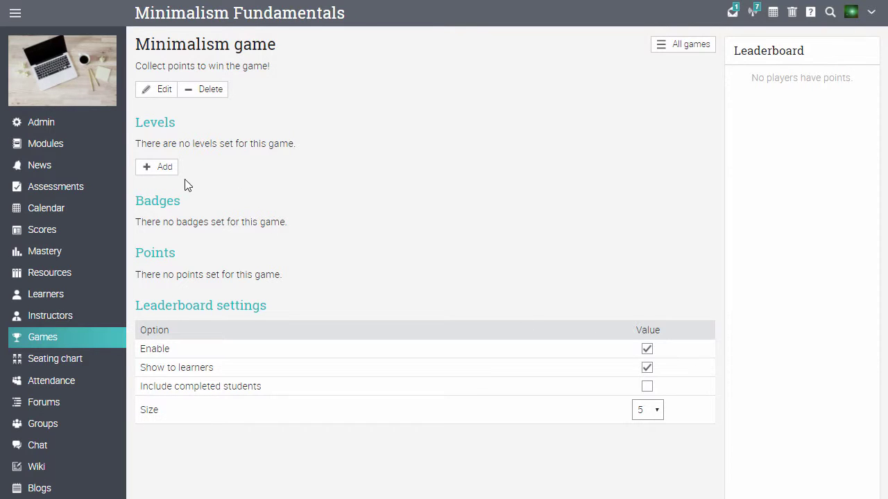
Step: Add a level named "Beginner level" at 200 points to the game and set the leaderboard size to 3
click(157, 171)
text(Beginner level)
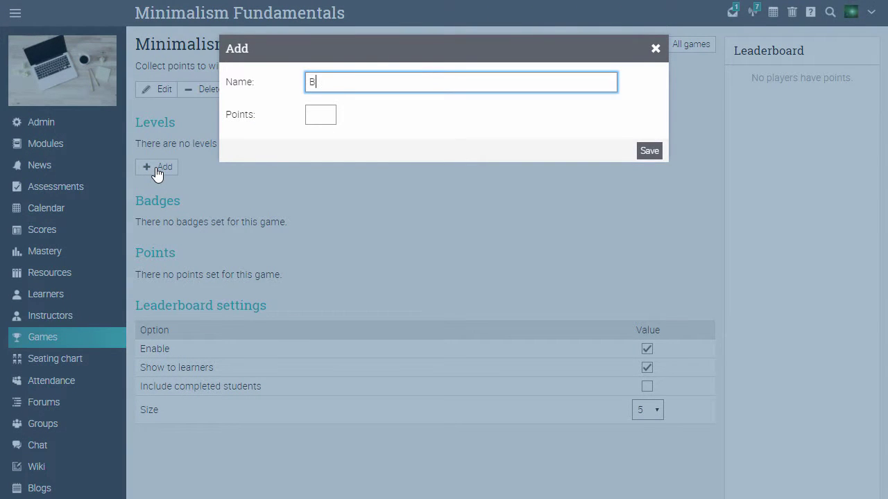
click(321, 111)
text(200)
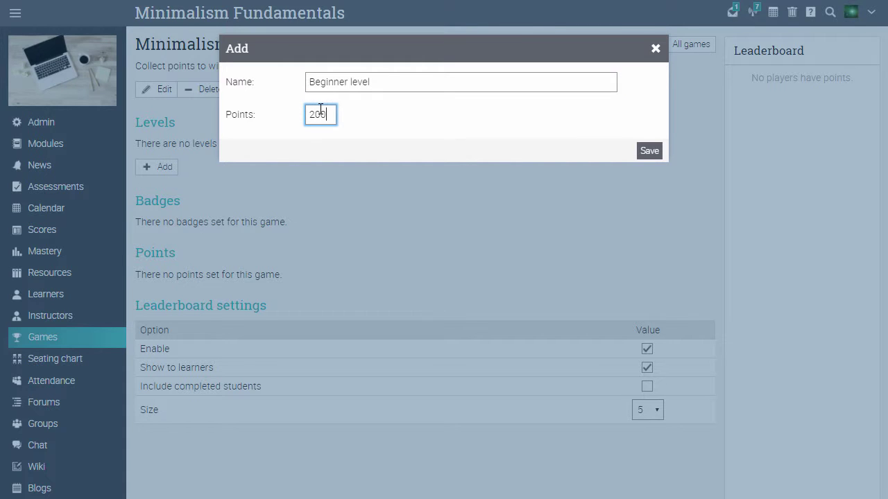
click(644, 152)
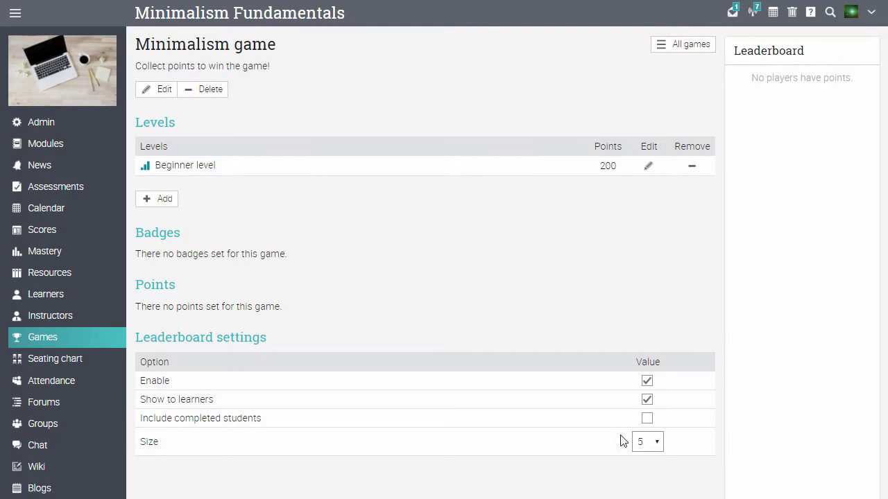
click(652, 442)
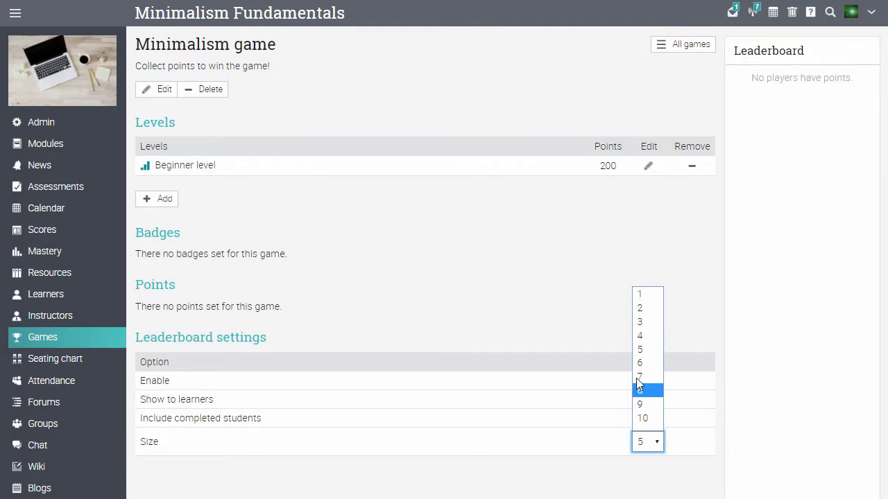
click(640, 321)
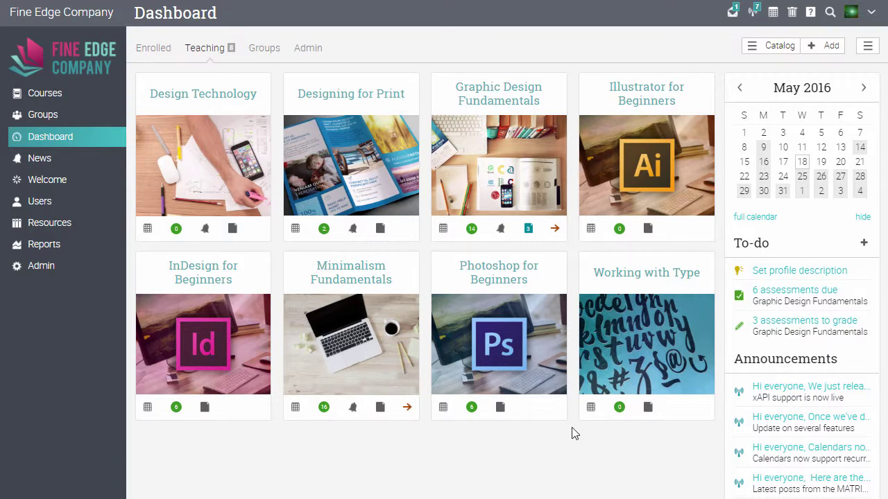
Step: Add a completion action to the Minimalism Fundamentals module "The Principles of Graphic Design" that awards 75 points in the Minimalism game
click(396, 353)
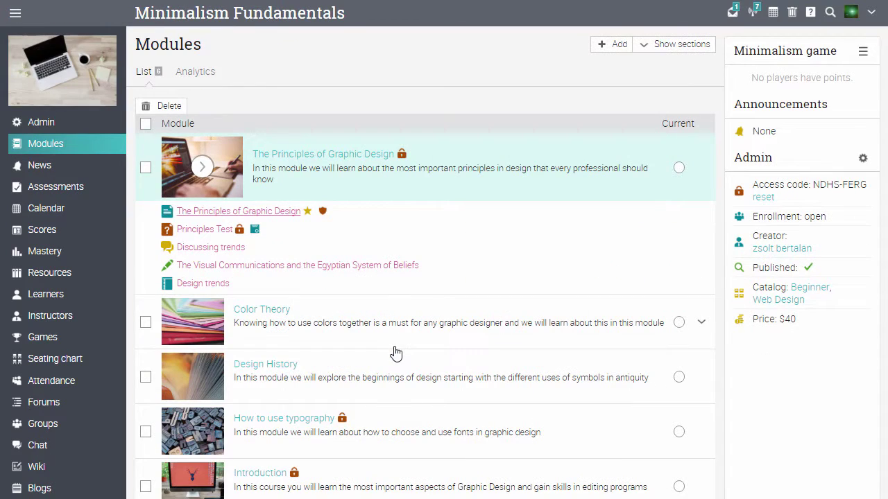
click(360, 160)
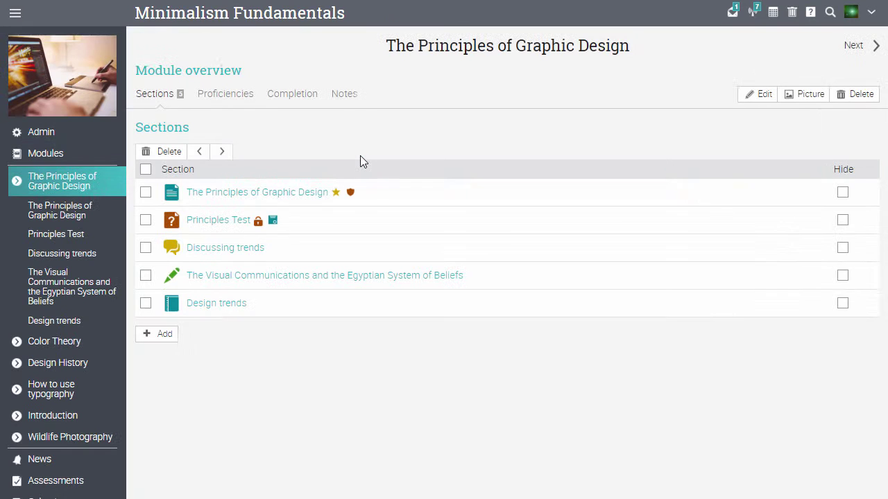
click(305, 96)
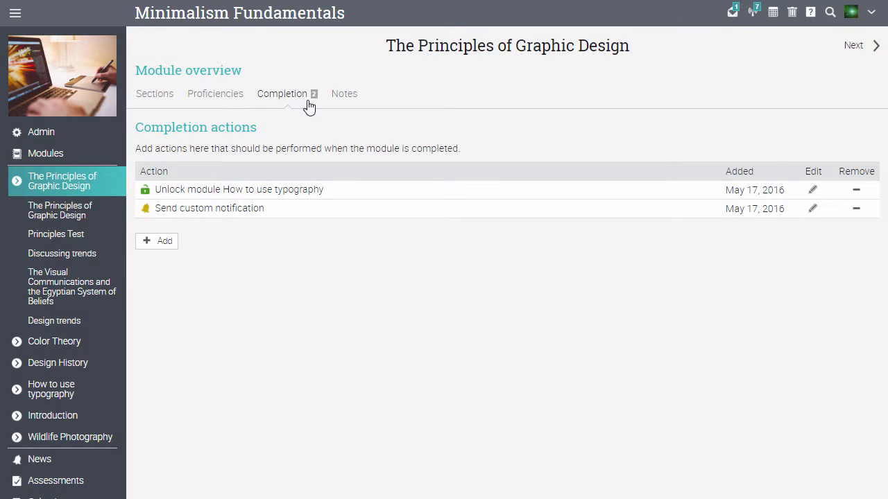
click(165, 242)
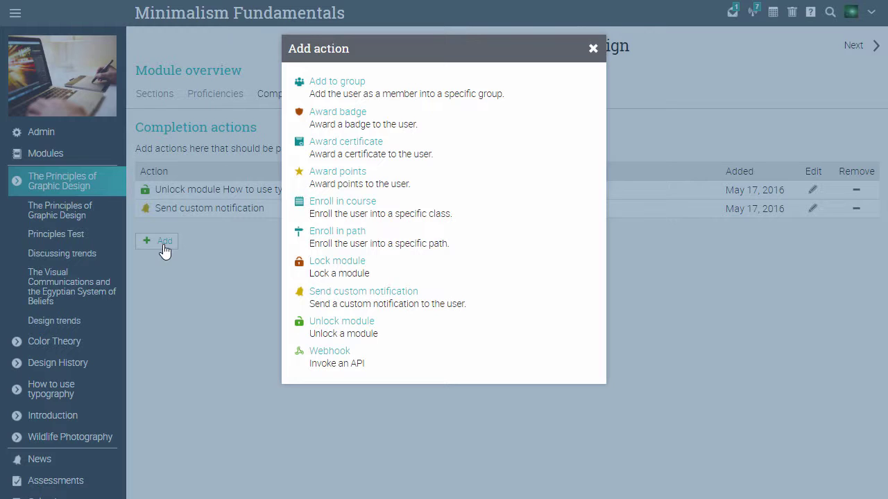
click(323, 174)
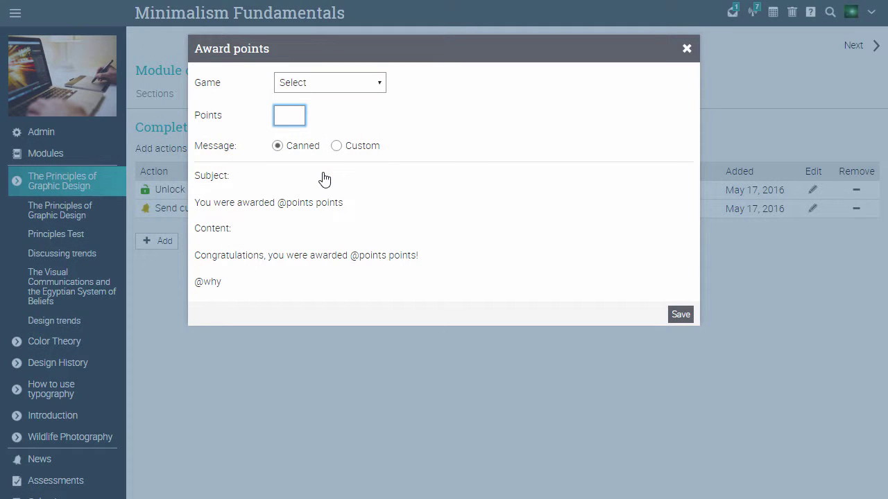
click(369, 88)
click(356, 115)
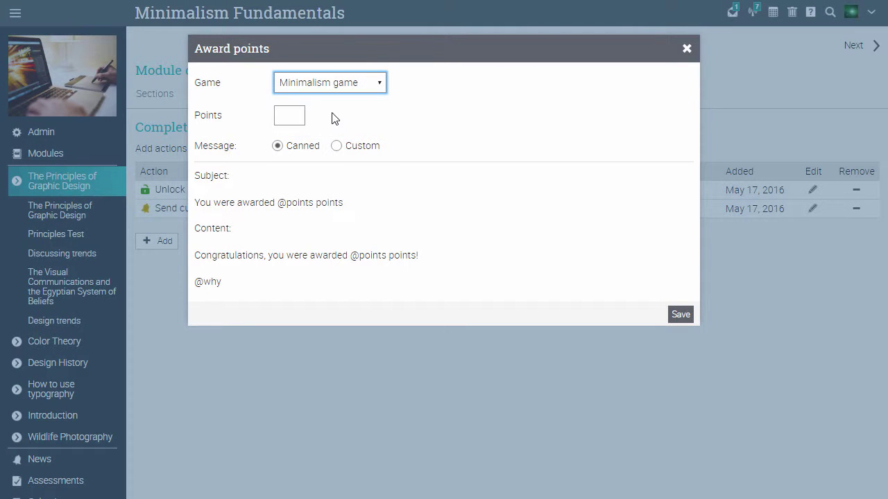
click(295, 116)
text(75)
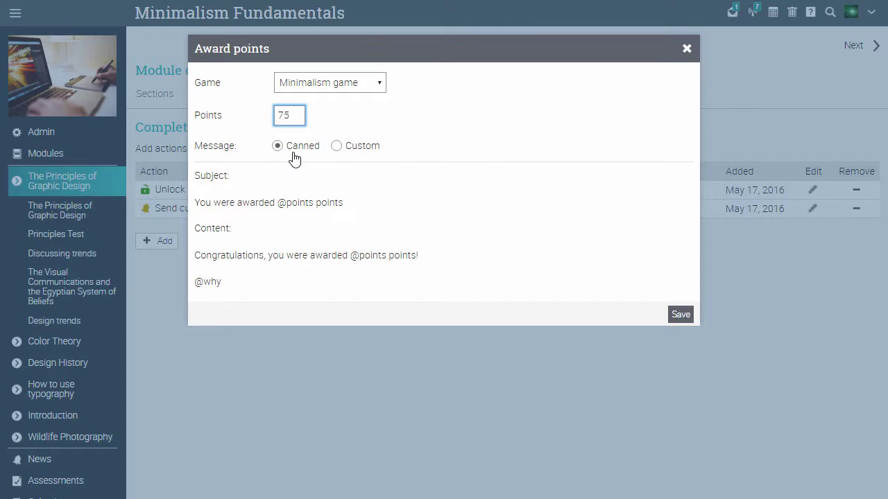
click(682, 317)
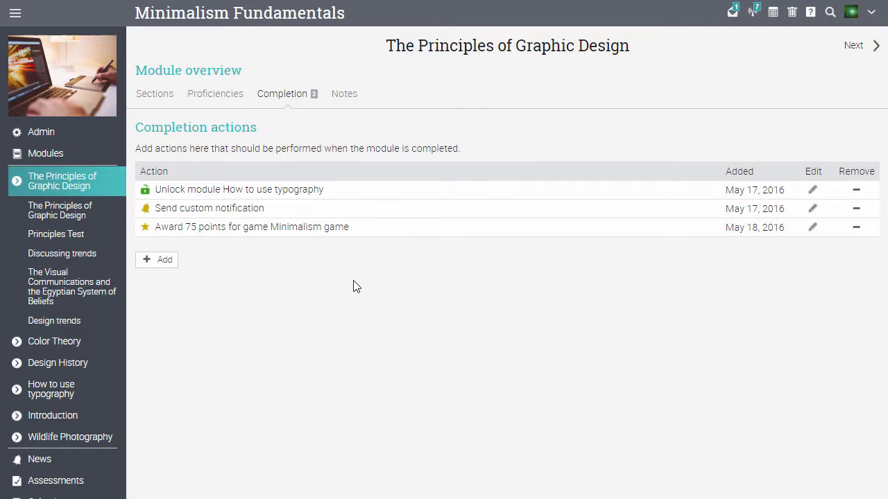
Step: Add a badge-award completion action to the module, choosing the Minimalism game and the "Good Start" badge
click(165, 262)
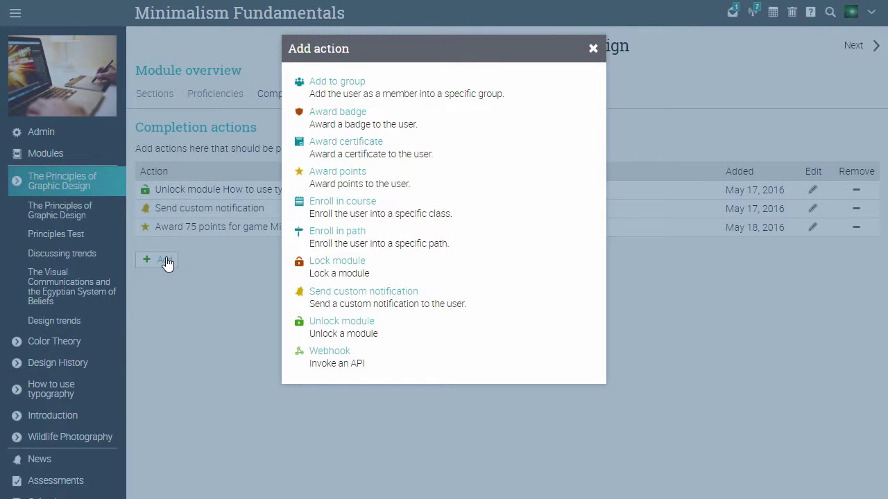
click(316, 113)
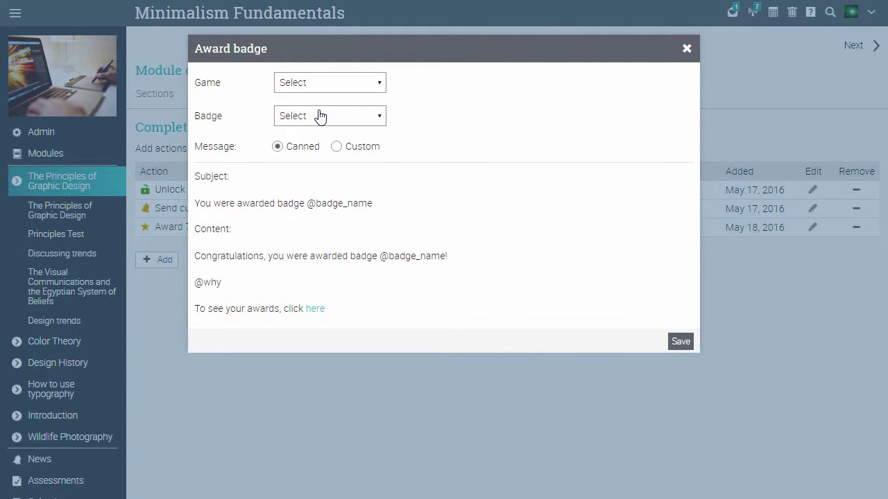
click(347, 84)
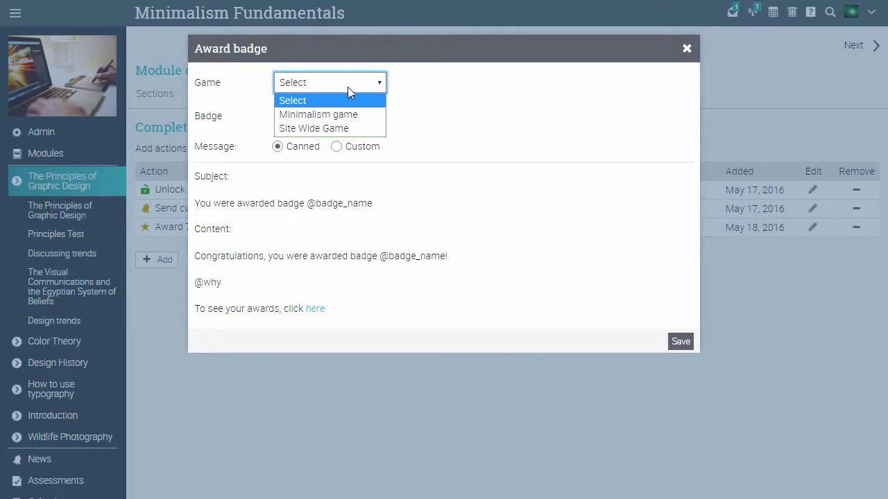
click(345, 115)
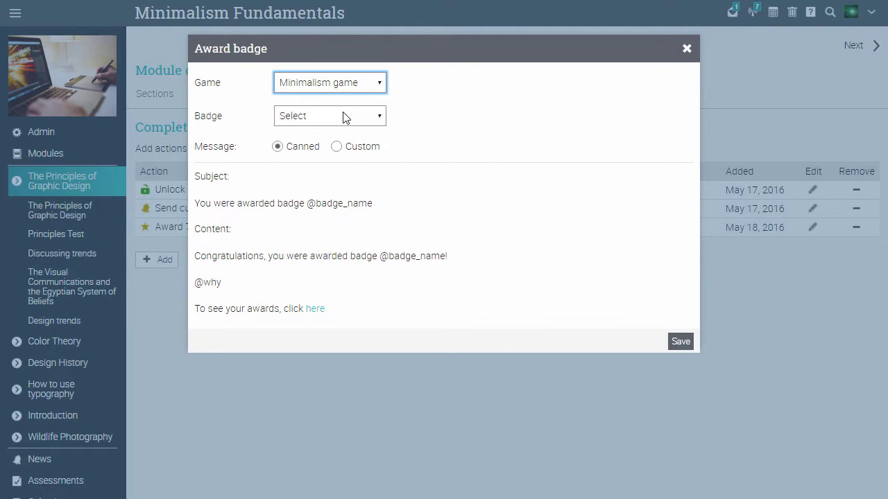
click(344, 118)
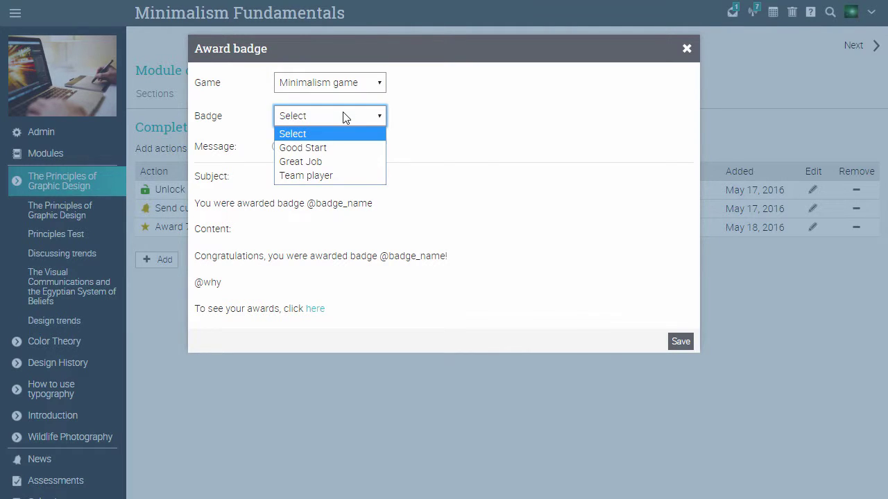
click(329, 149)
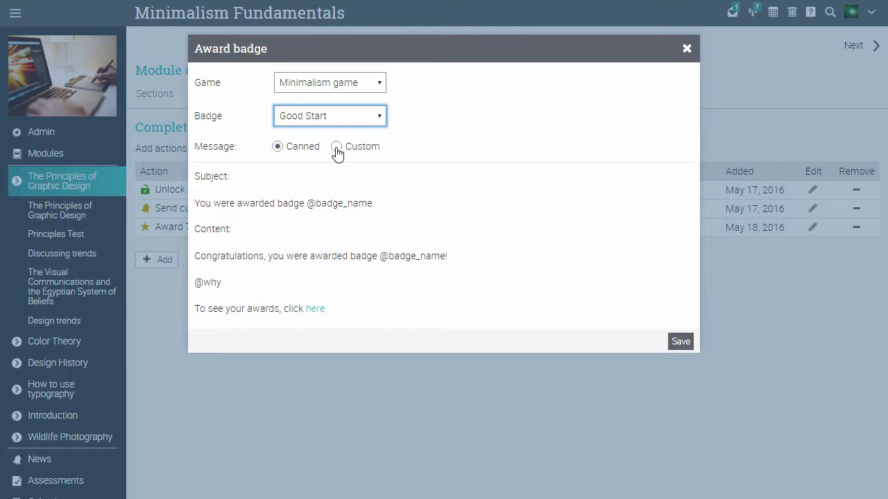
Step: Switch the badge award to a custom message, add "Congratulations!" at the start of its content, and save the action
click(336, 147)
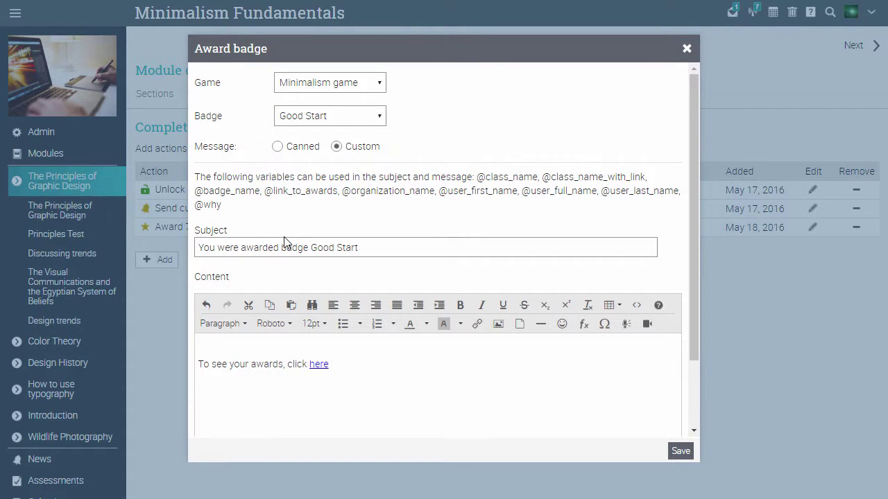
click(202, 343)
text(Congratulations!)
click(680, 452)
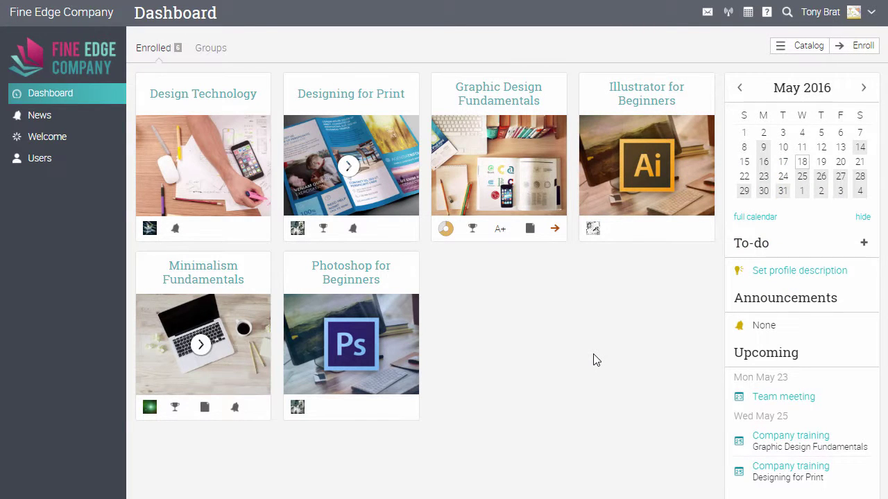
Step: From the learner account, go through "The Principles of Graphic Design" module in Minimalism Fundamentals and return to the dashboard
click(194, 359)
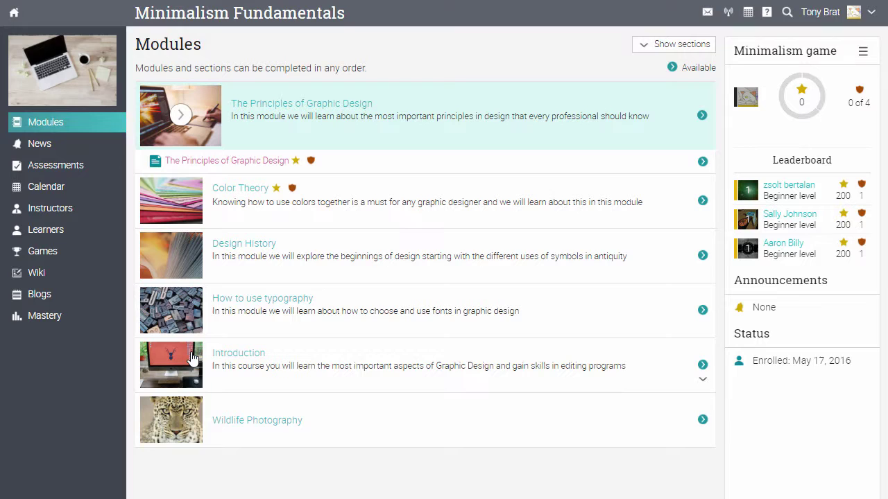
click(319, 111)
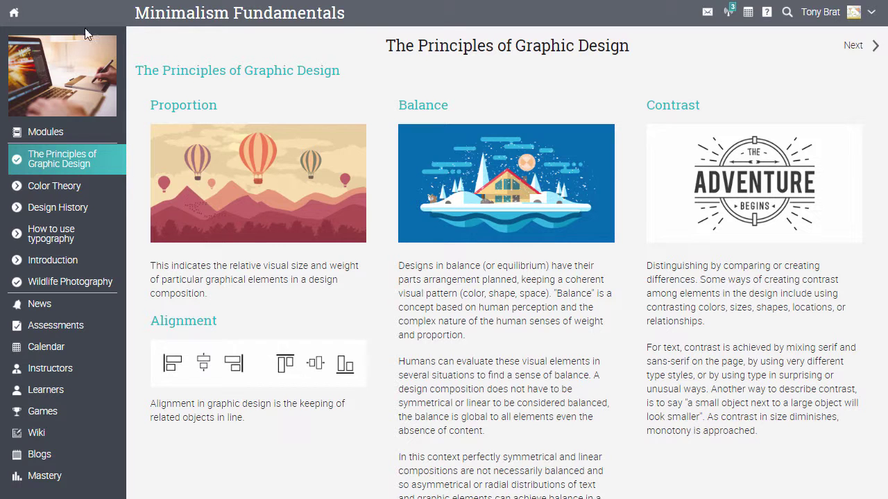
click(15, 21)
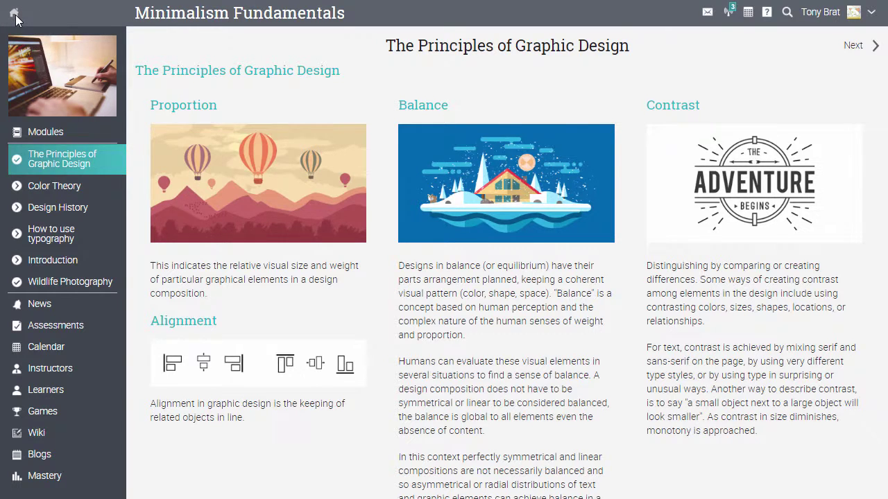